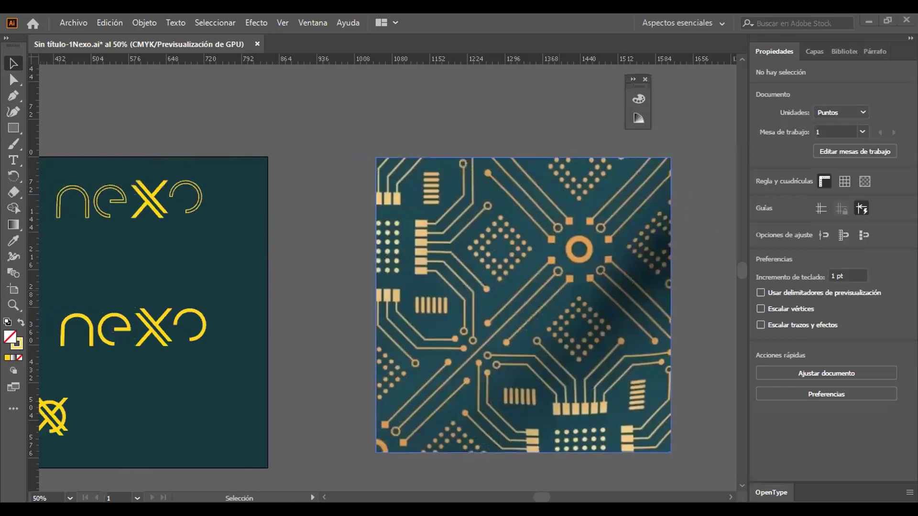
Step: Examine the circuit-board reference image and the artboard with the wordmark and symbol variants
{"action": "scroll", "coordinate": [519, 131], "scroll_direction": "down", "scroll_amount": 2}
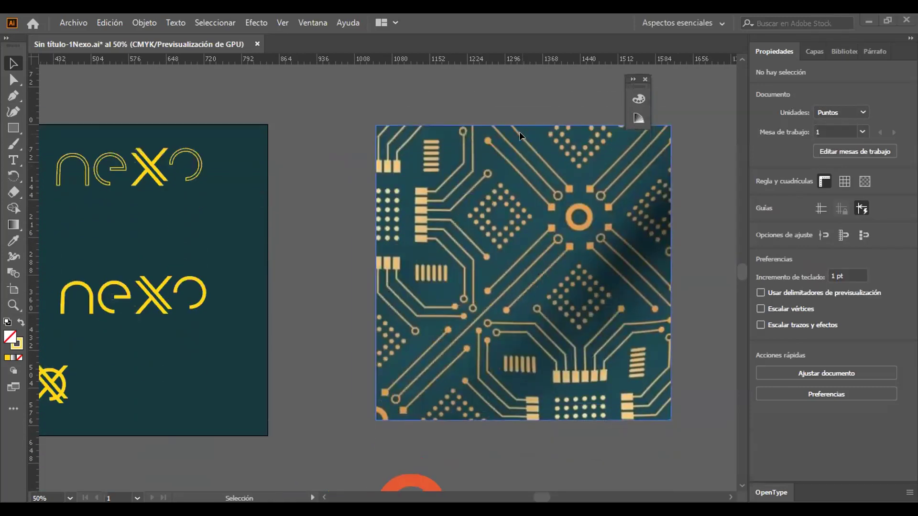
{"action": "scroll", "coordinate": [519, 131], "scroll_direction": "up", "scroll_amount": 1}
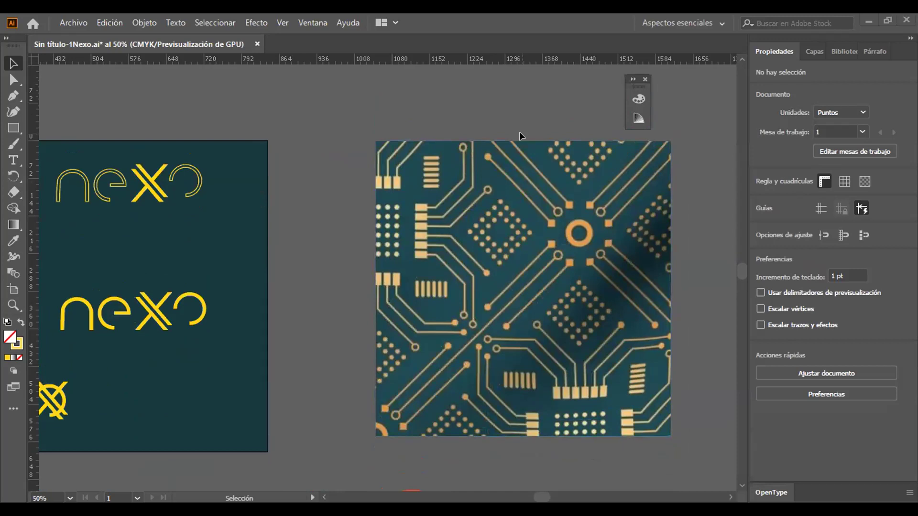
{"action": "scroll", "coordinate": [519, 131], "scroll_direction": "right", "scroll_amount": 6}
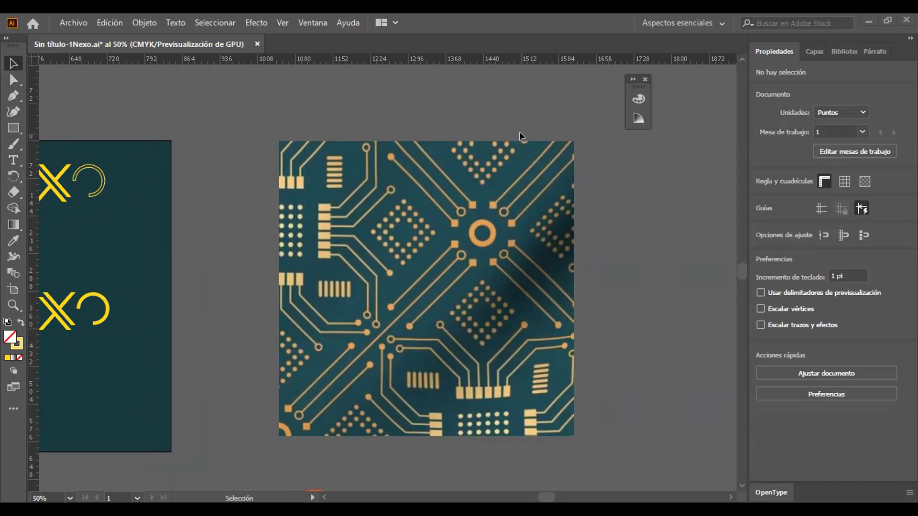
{"action": "scroll", "coordinate": [519, 131], "scroll_direction": "left", "scroll_amount": 12}
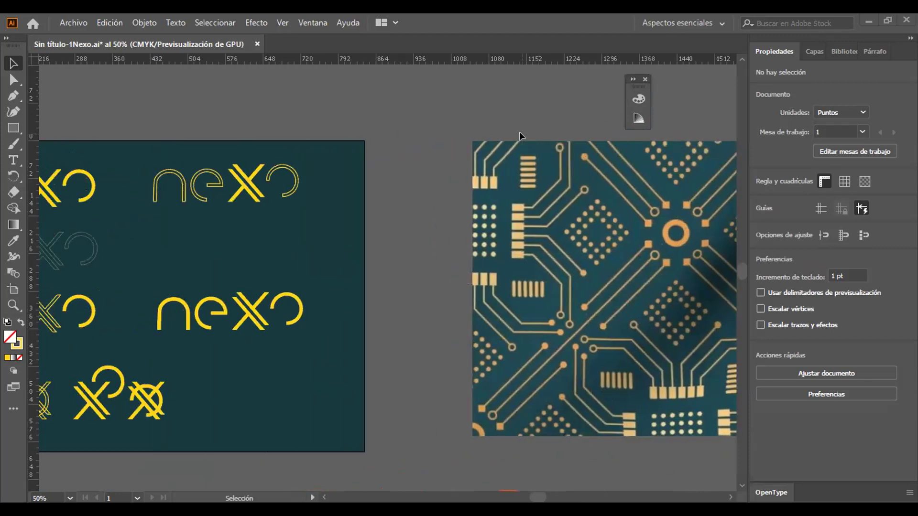
{"action": "scroll", "coordinate": [519, 131], "scroll_direction": "up", "scroll_amount": 2}
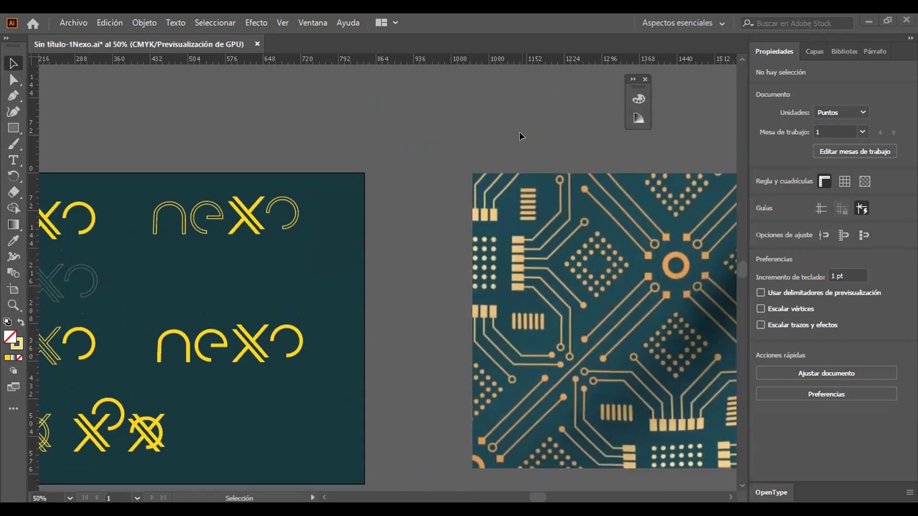
{"action": "scroll", "coordinate": [519, 131], "scroll_direction": "down", "scroll_amount": 6}
{"action": "scroll", "coordinate": [520, 136], "scroll_direction": "up", "scroll_amount": 6}
{"action": "scroll", "coordinate": [520, 136], "scroll_direction": "down", "scroll_amount": 2}
{"action": "scroll", "coordinate": [520, 136], "scroll_direction": "left", "scroll_amount": 12}
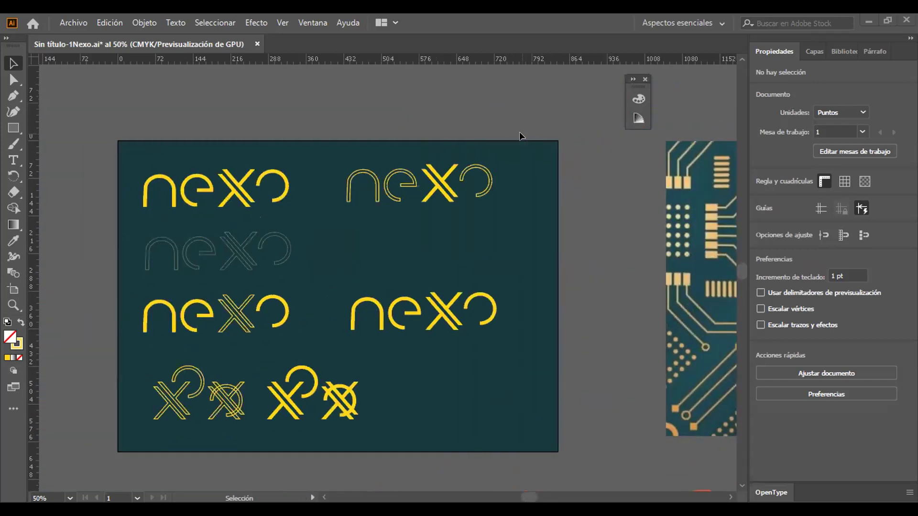
{"action": "scroll", "coordinate": [520, 136], "scroll_direction": "left", "scroll_amount": 1}
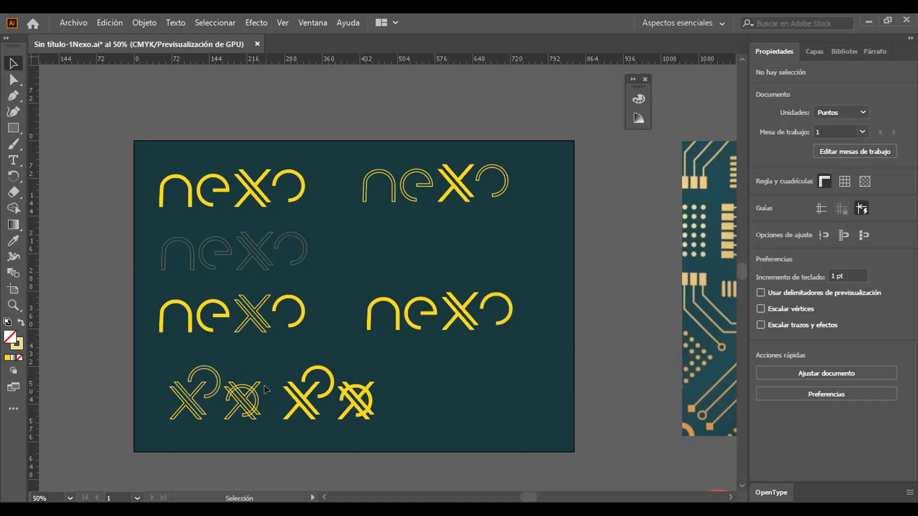
Step: Examine the outlined and filled nexo wordmarks and the X-O symbols close up across the artboard
{"action": "key", "text": "z"}
{"action": "left_click", "coordinate": [242, 395]}
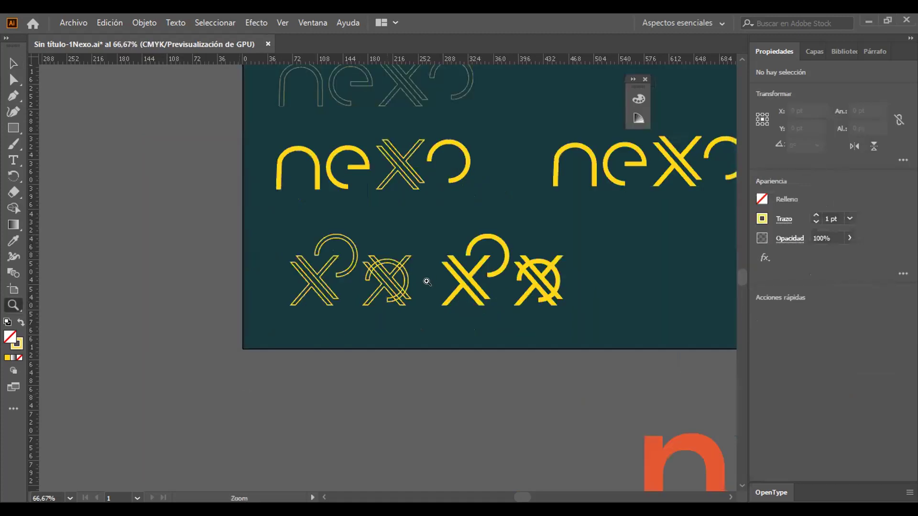
{"action": "key", "text": "space"}
{"action": "scroll", "coordinate": [566, 213], "scroll_direction": "up", "scroll_amount": 3}
{"action": "scroll", "coordinate": [566, 212], "scroll_direction": "down", "scroll_amount": 2}
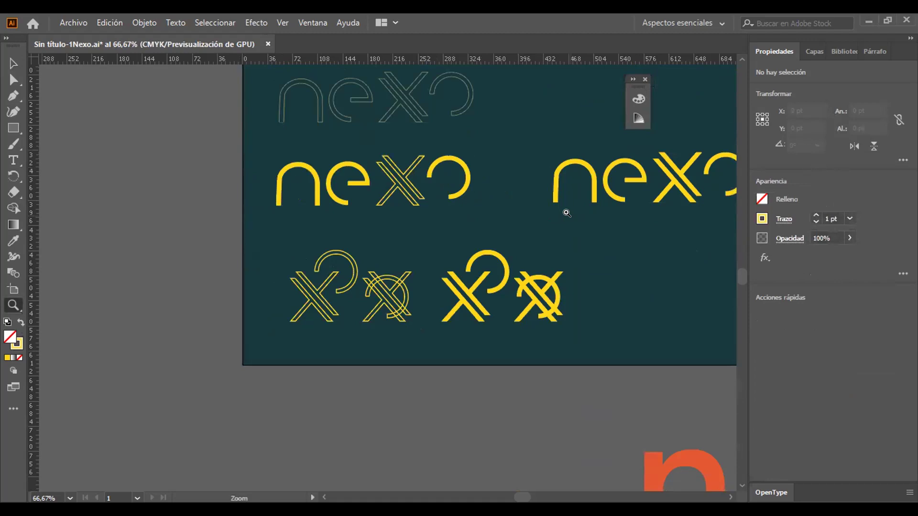
{"action": "scroll", "coordinate": [567, 213], "scroll_direction": "up", "scroll_amount": 6}
{"action": "scroll", "coordinate": [567, 213], "scroll_direction": "down", "scroll_amount": 2}
{"action": "scroll", "coordinate": [566, 212], "scroll_direction": "up", "scroll_amount": 2}
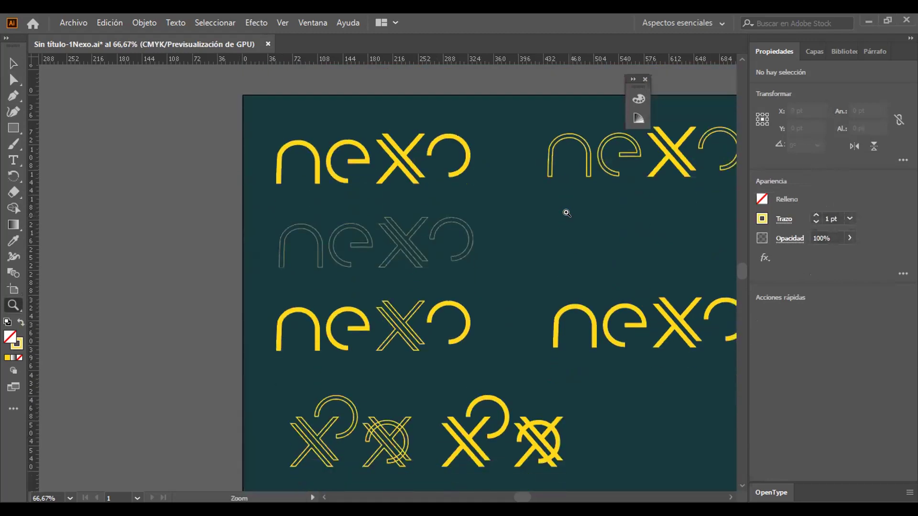
{"action": "scroll", "coordinate": [566, 213], "scroll_direction": "down", "scroll_amount": 3}
{"action": "scroll", "coordinate": [566, 212], "scroll_direction": "up", "scroll_amount": 5}
{"action": "scroll", "coordinate": [567, 212], "scroll_direction": "down", "scroll_amount": 4}
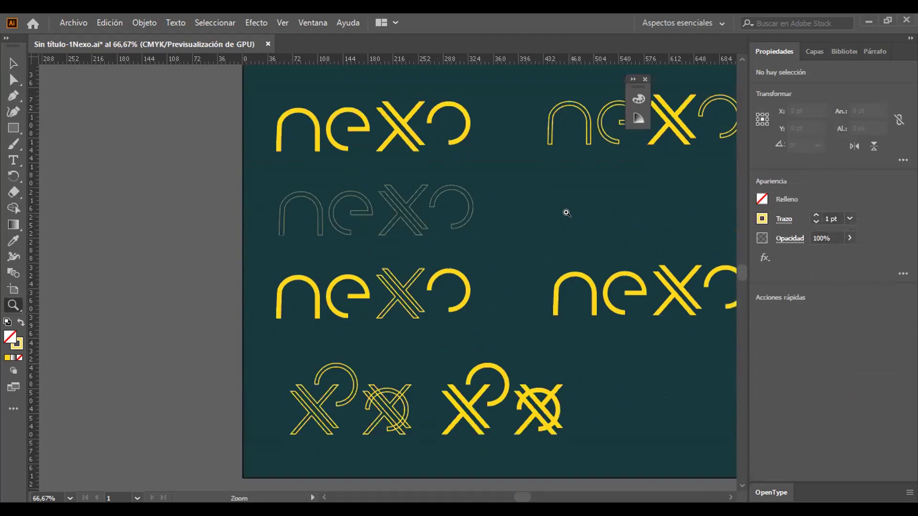
{"action": "scroll", "coordinate": [567, 213], "scroll_direction": "right", "scroll_amount": 5}
{"action": "scroll", "coordinate": [566, 212], "scroll_direction": "left", "scroll_amount": 2}
{"action": "scroll", "coordinate": [566, 213], "scroll_direction": "right", "scroll_amount": 1}
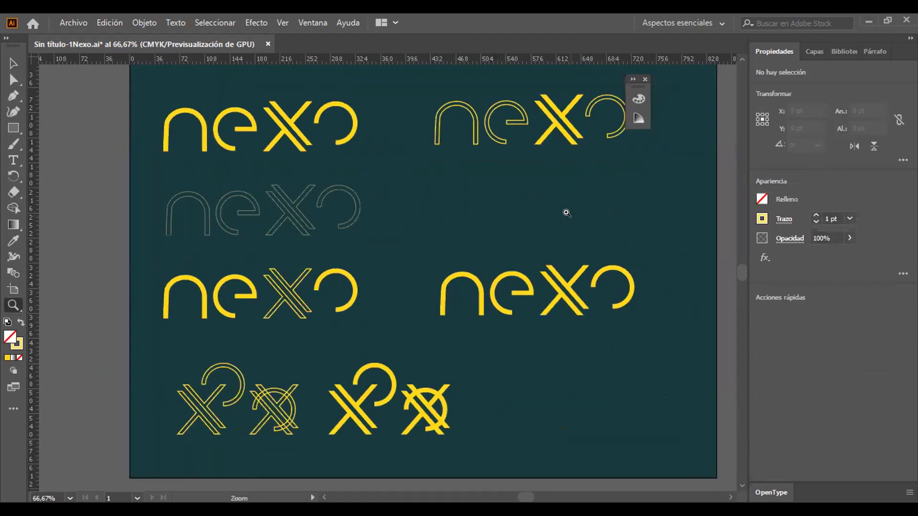
Step: Move the filled nexo wordmark above the filled symbols slightly up and to the right
{"action": "key", "text": "v"}
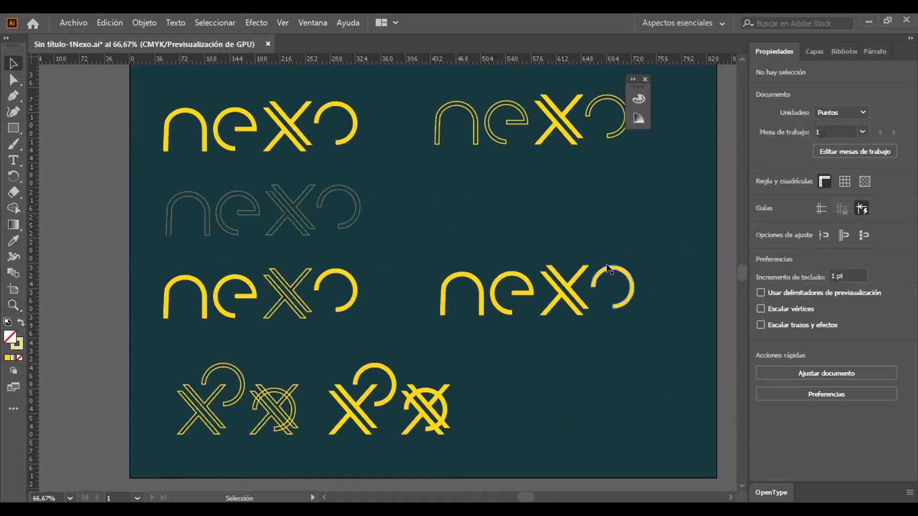
{"action": "mouse_move", "coordinate": [607, 267]}
{"action": "left_mouse_down"}
{"action": "mouse_move", "coordinate": [591, 263]}
{"action": "mouse_move", "coordinate": [616, 258]}
{"action": "left_mouse_up"}
Step: Try ungrouping the filled nexo wordmark and placing its final o above the upper arm of the x
{"action": "right_click", "coordinate": [616, 257]}
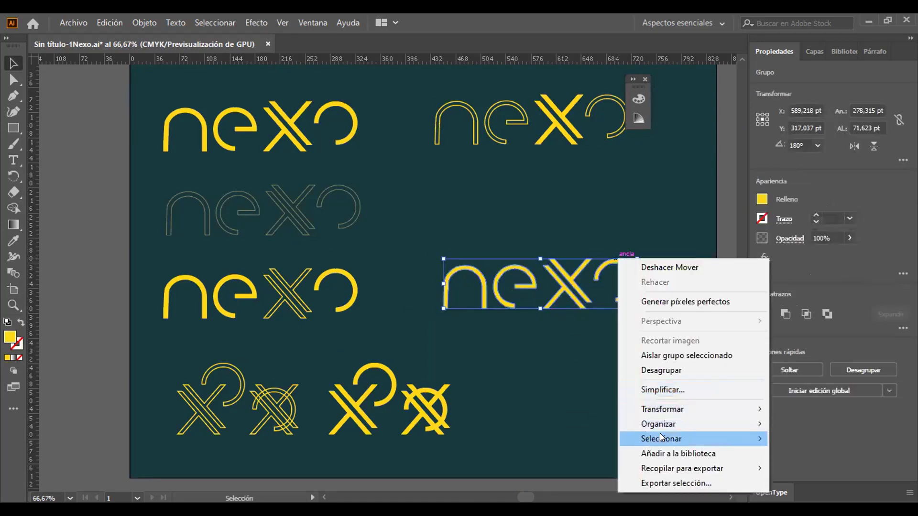
{"action": "left_click", "coordinate": [676, 371]}
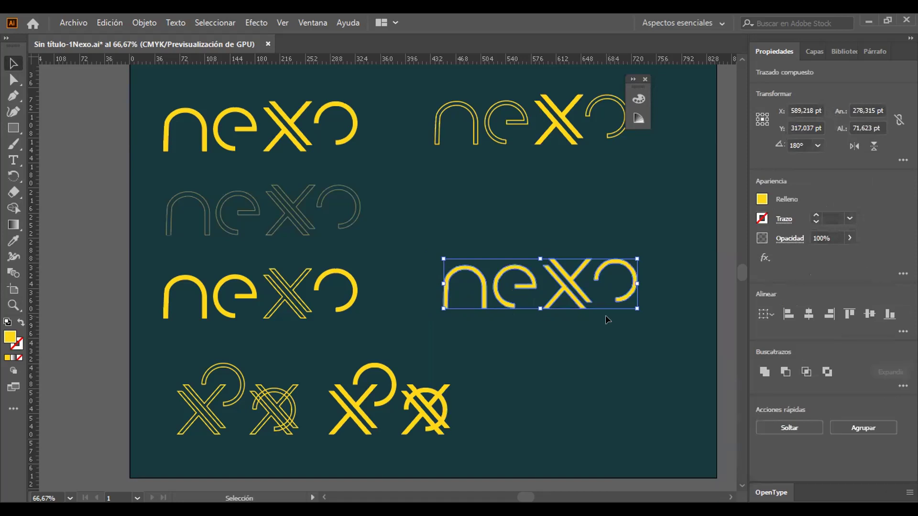
{"action": "left_click", "coordinate": [614, 330]}
{"action": "left_click_drag", "start_coordinate": [631, 277], "coordinate": [604, 255]}
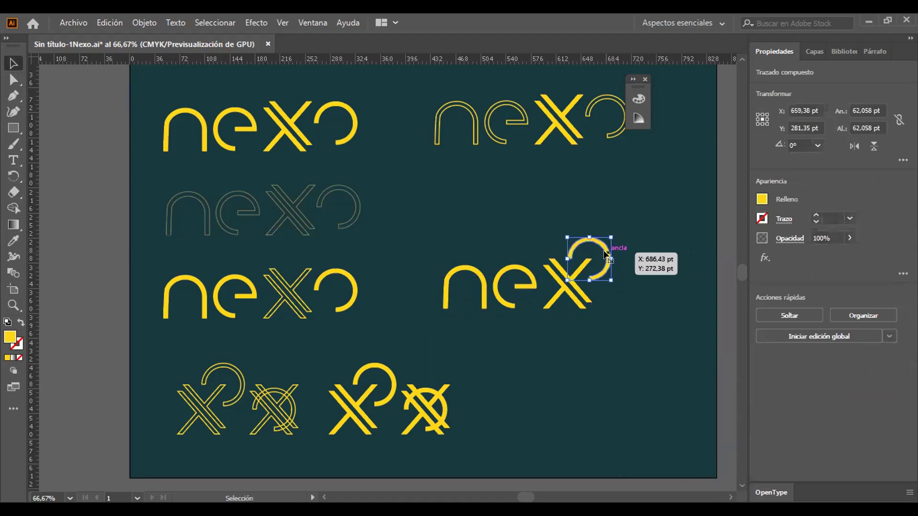
{"action": "left_click", "coordinate": [651, 335]}
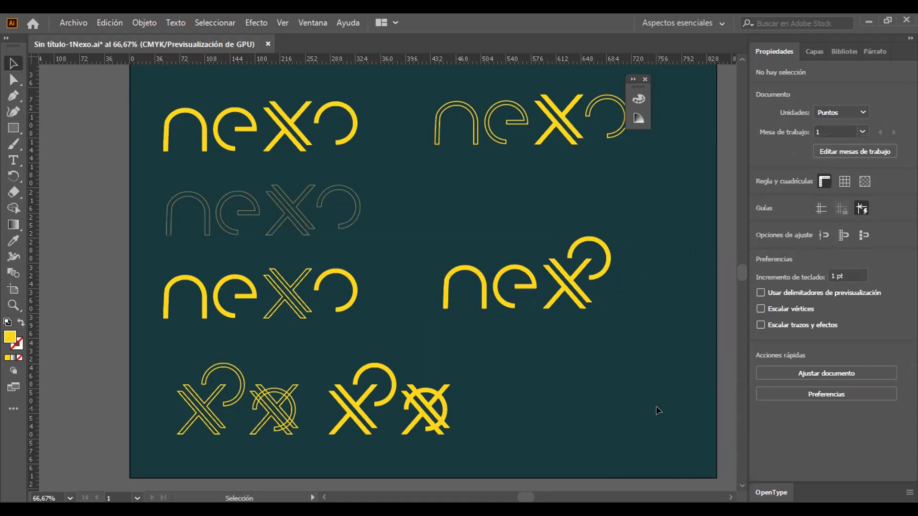
{"action": "scroll", "coordinate": [658, 410], "scroll_direction": "down", "scroll_amount": 3}
{"action": "scroll", "coordinate": [658, 410], "scroll_direction": "up", "scroll_amount": 2}
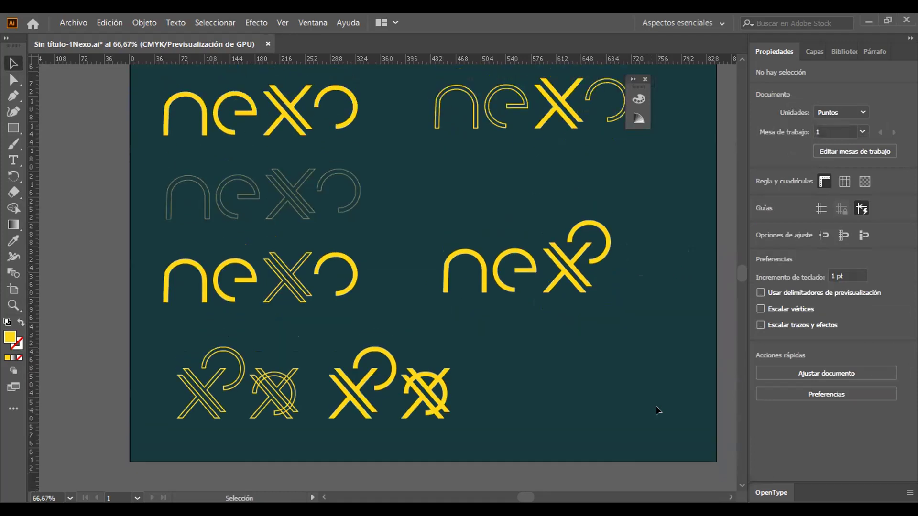
Step: Undo the move of the final o and the ungrouping of the wordmark, and clear the selection
{"action": "key", "text": "ctrl+z"}
{"action": "key", "text": "z"}
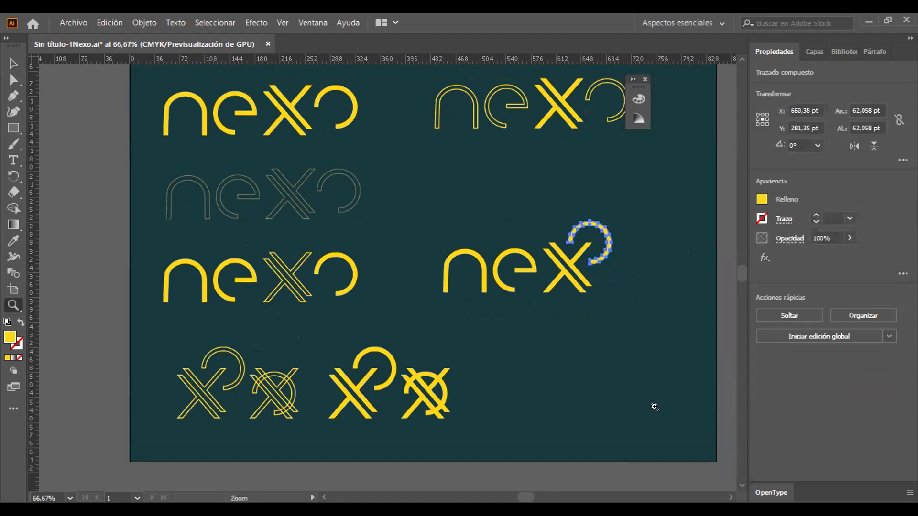
{"action": "key", "text": "ctrl+z"}
{"action": "key", "text": "ctrl+shift+z"}
{"action": "left_click", "coordinate": [655, 407]}
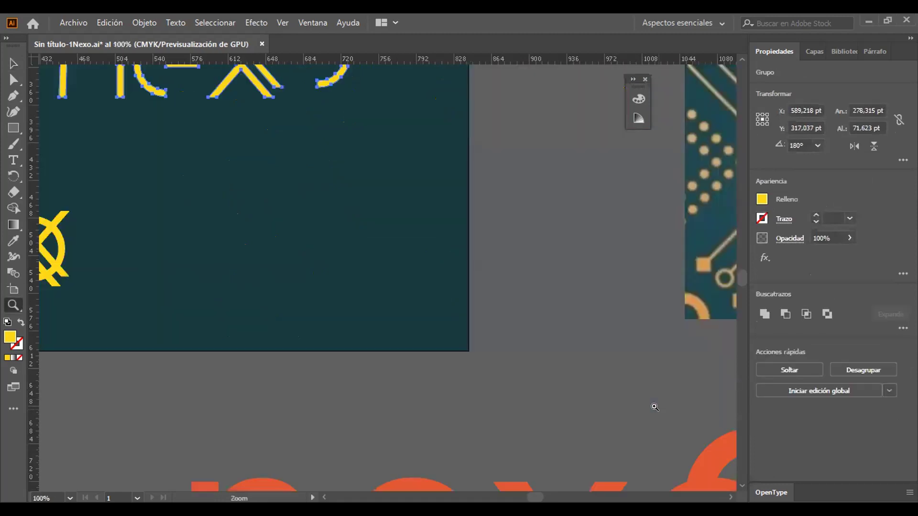
{"action": "scroll", "coordinate": [338, 217], "scroll_direction": "left", "scroll_amount": 5}
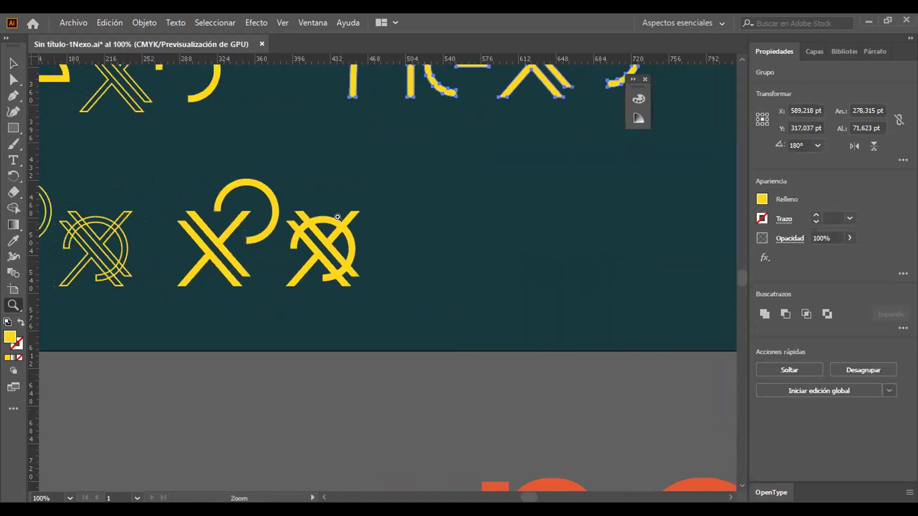
{"action": "scroll", "coordinate": [338, 217], "scroll_direction": "up", "scroll_amount": 2}
{"action": "left_click", "coordinate": [338, 218], "text": "alt"}
{"action": "left_click", "coordinate": [338, 217], "text": "alt"}
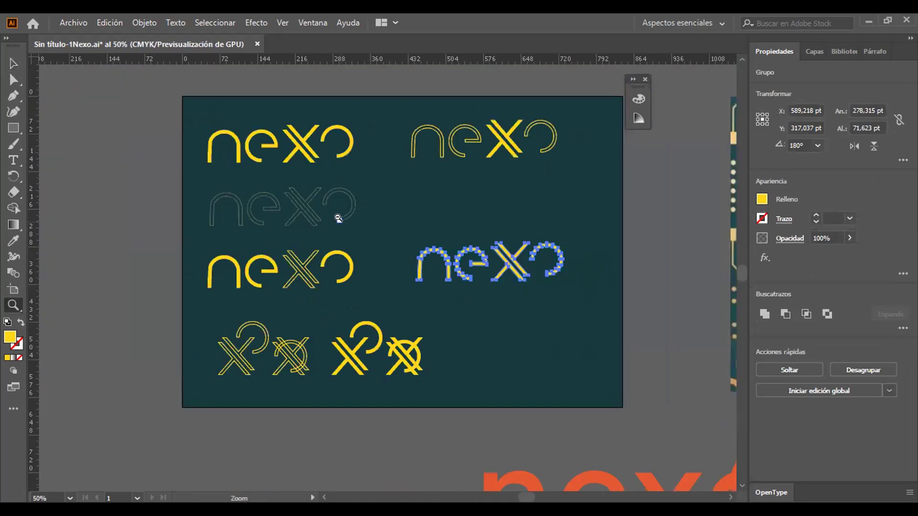
{"action": "key", "text": "v"}
{"action": "left_click", "coordinate": [453, 282]}
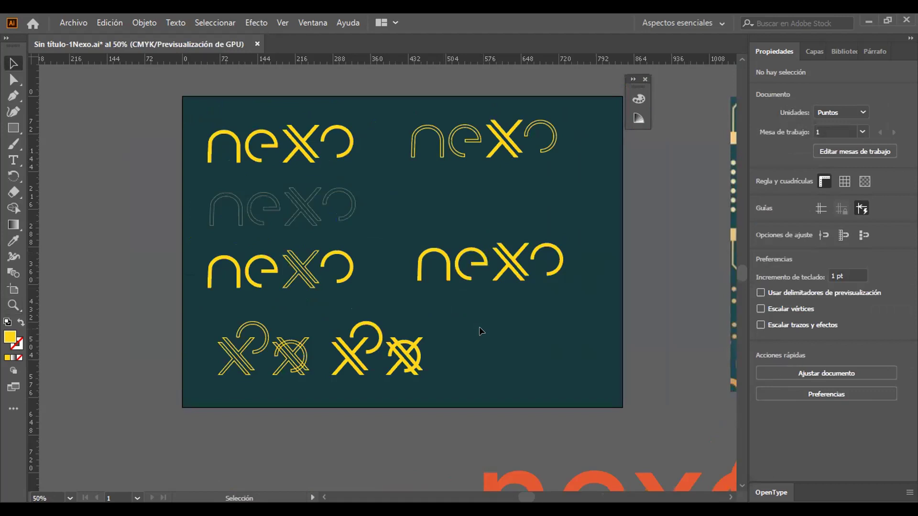
Step: Move the outlined overlapping X-O symbol and both filled symbols to the right along the bottom row
{"action": "key", "text": "a"}
{"action": "key", "text": "v"}
{"action": "left_click_drag", "start_coordinate": [288, 326], "coordinate": [552, 362]}
{"action": "left_click", "coordinate": [317, 322]}
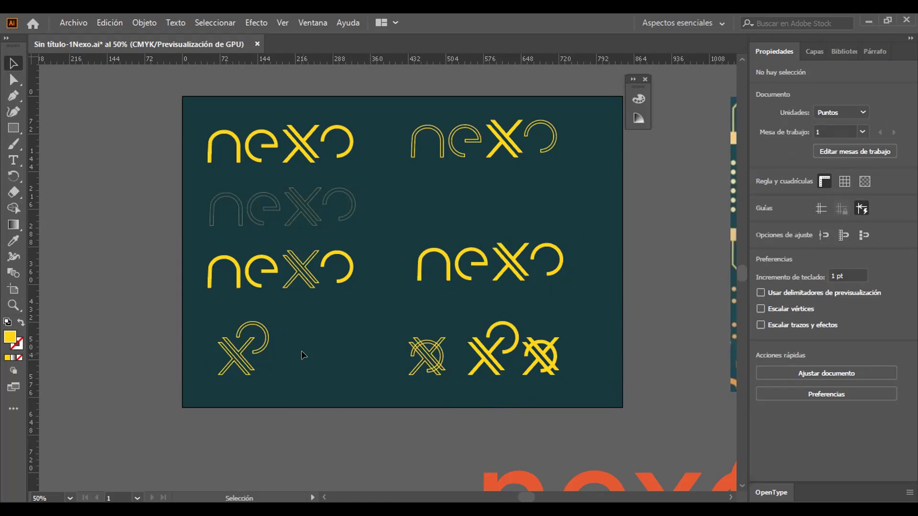
{"action": "scroll", "coordinate": [301, 351], "scroll_direction": "down", "scroll_amount": 1}
{"action": "scroll", "coordinate": [301, 351], "scroll_direction": "up", "scroll_amount": 3}
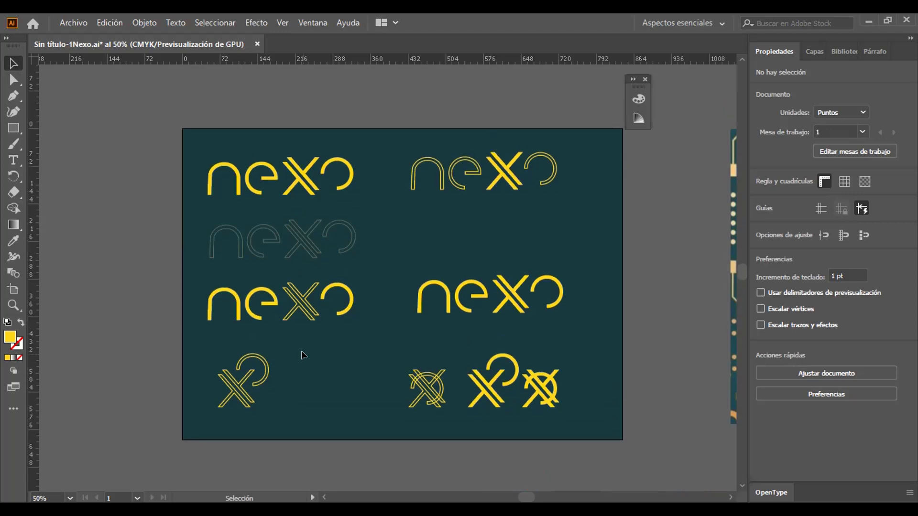
{"action": "scroll", "coordinate": [301, 351], "scroll_direction": "up", "scroll_amount": 1}
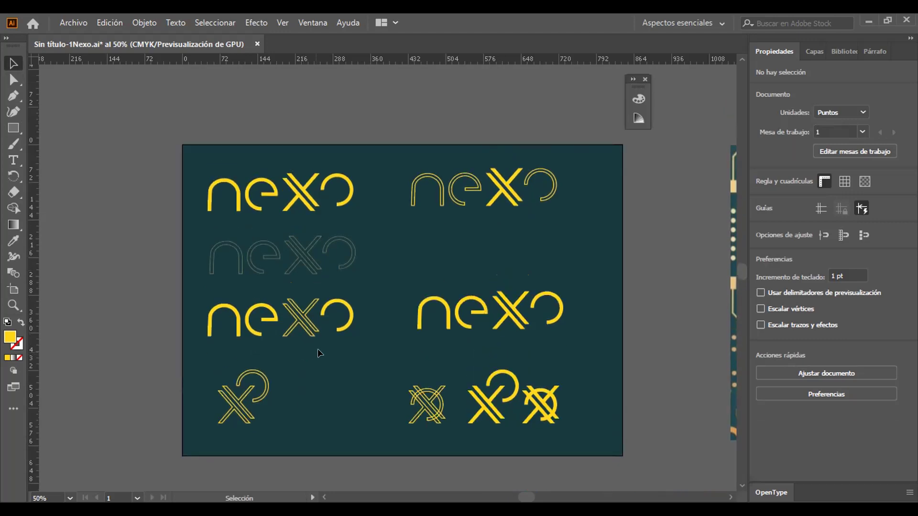
Step: Shift the outlined overlapping X-O symbol and the filled X with raised O leftward to space the bottom row evenly
{"action": "left_click_drag", "start_coordinate": [398, 373], "coordinate": [435, 409]}
{"action": "left_click_drag", "start_coordinate": [435, 409], "coordinate": [390, 408]}
{"action": "left_click_drag", "start_coordinate": [359, 406], "coordinate": [360, 406]}
{"action": "left_click", "coordinate": [432, 392]}
{"action": "left_click", "coordinate": [512, 420]}
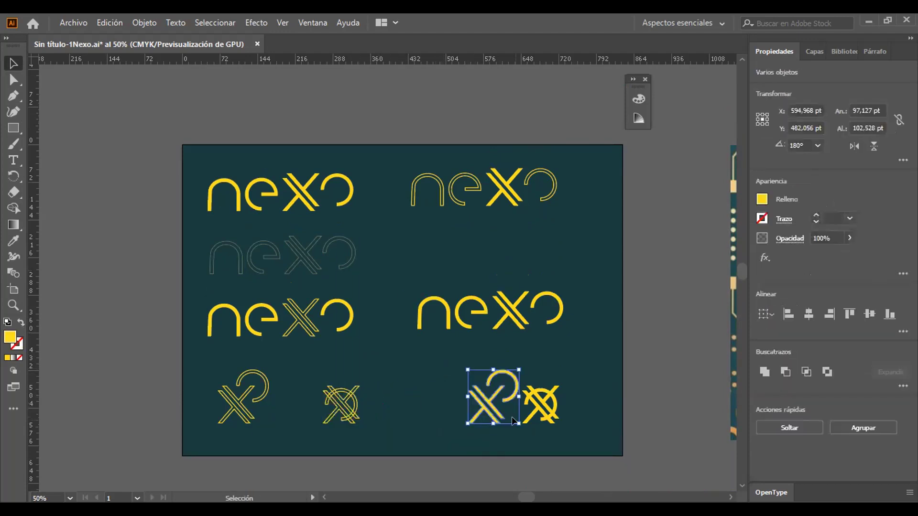
{"action": "left_click_drag", "start_coordinate": [511, 421], "coordinate": [452, 414]}
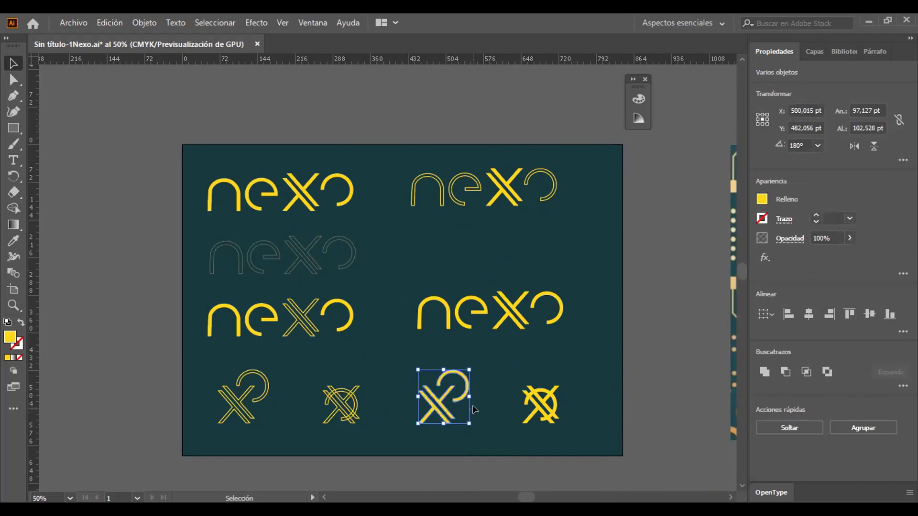
{"action": "left_click", "coordinate": [473, 406]}
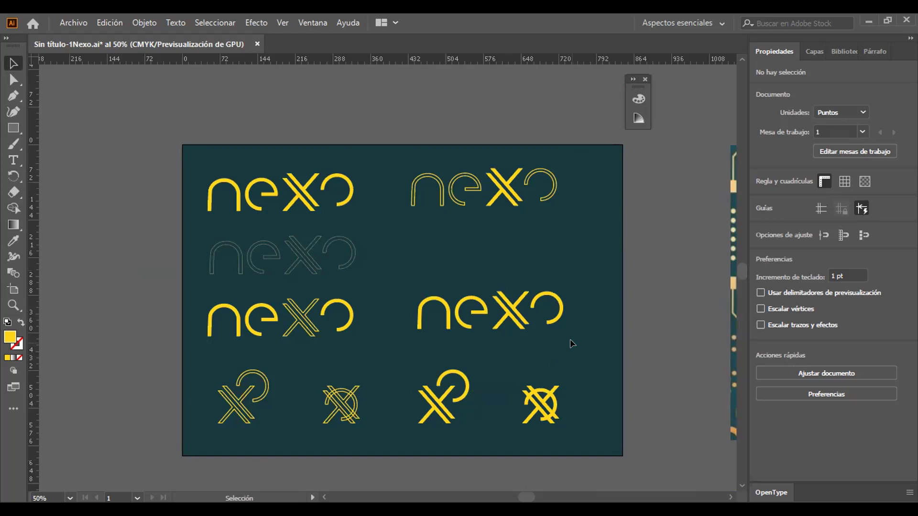
Step: Delete the O from the filled overlapping X-O symbol at the end of the bottom row
{"action": "left_click", "coordinate": [542, 386]}
{"action": "key", "text": "Delete"}
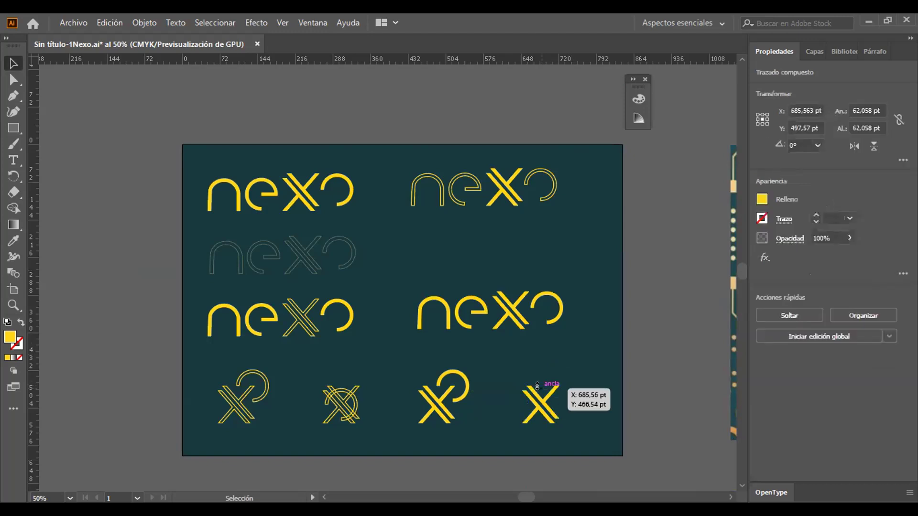